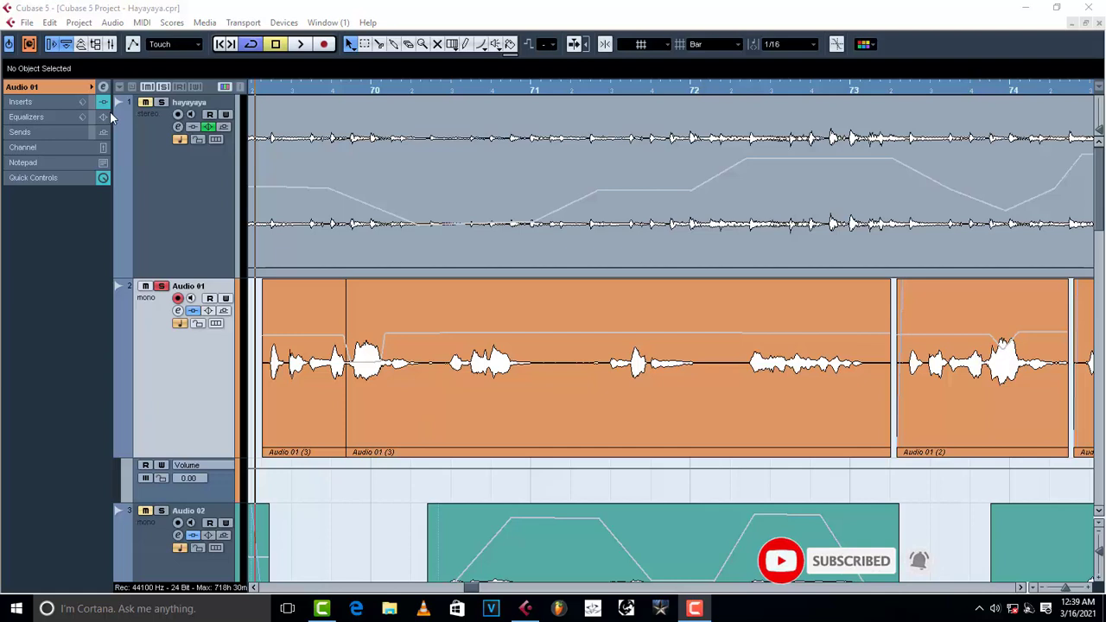
# Step: Re-enable Audio 01's inserts and lower the Compressor threshold to -48.5, also adjusting its ratio
pyautogui.click(19, 105)
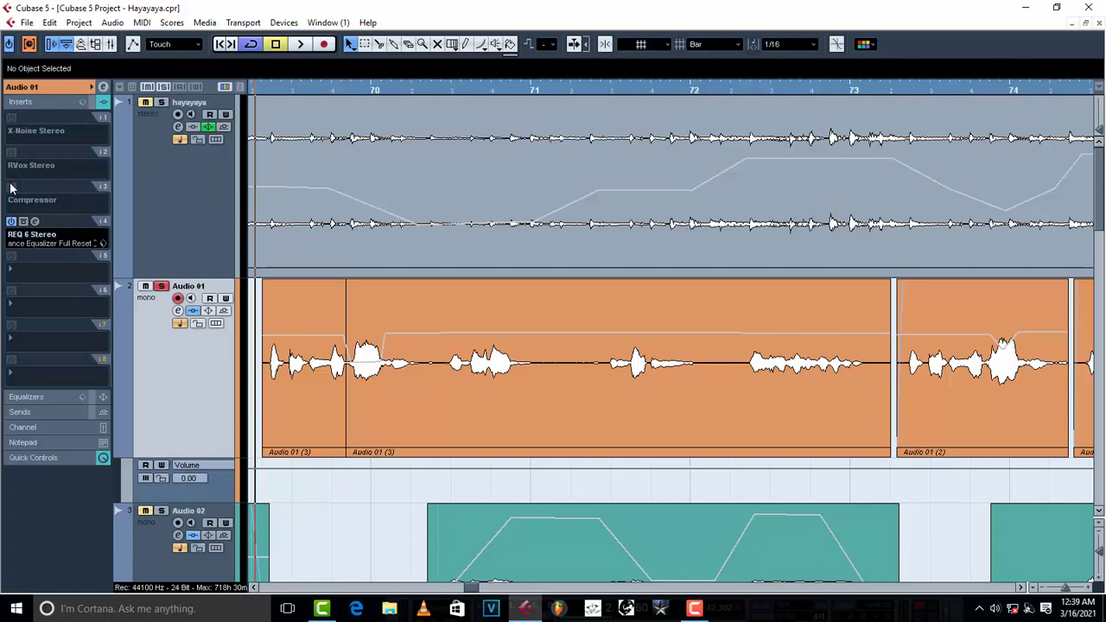
pyautogui.click(27, 48)
pyautogui.click(35, 187)
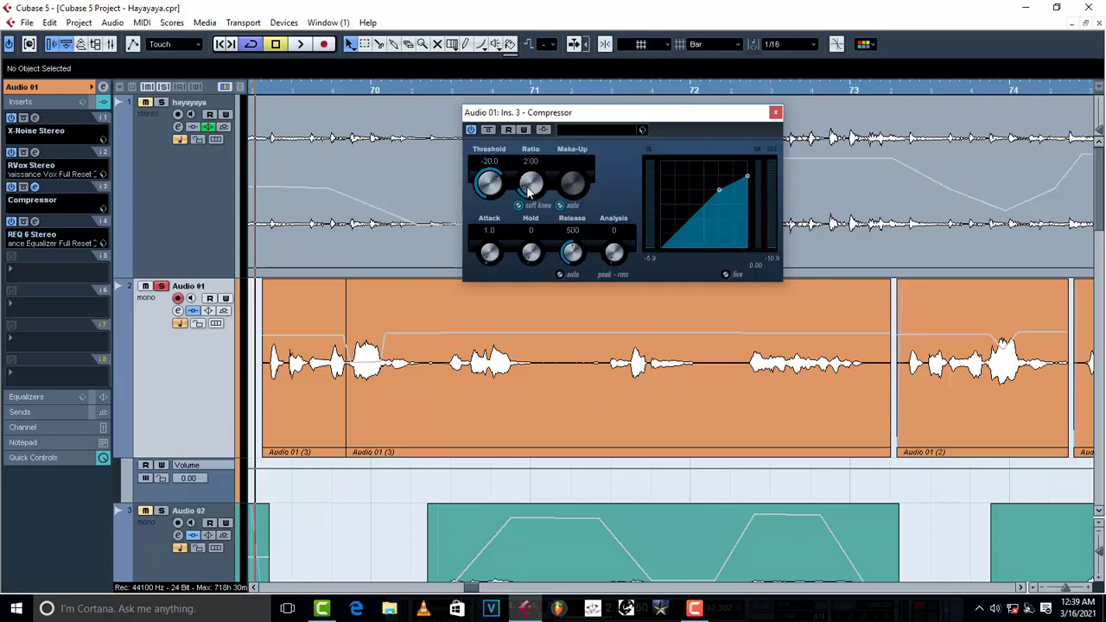
pyautogui.moveTo(489, 190)
pyautogui.mouseDown()
pyautogui.moveTo(482, 244)
pyautogui.moveTo(489, 192)
pyautogui.moveTo(533, 163)
pyautogui.mouseUp()
pyautogui.moveTo(521, 185); pyautogui.dragTo(523, 173)
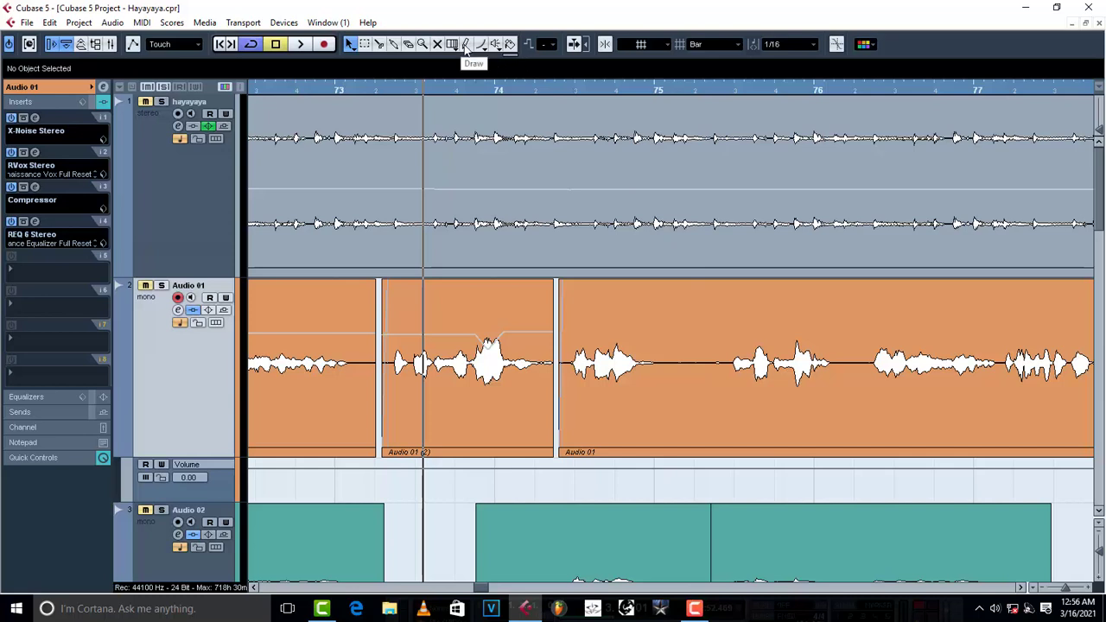
# Step: Draw a volume envelope across the right Audio 01 event with the Draw (pencil) tool
pyautogui.click(466, 45)
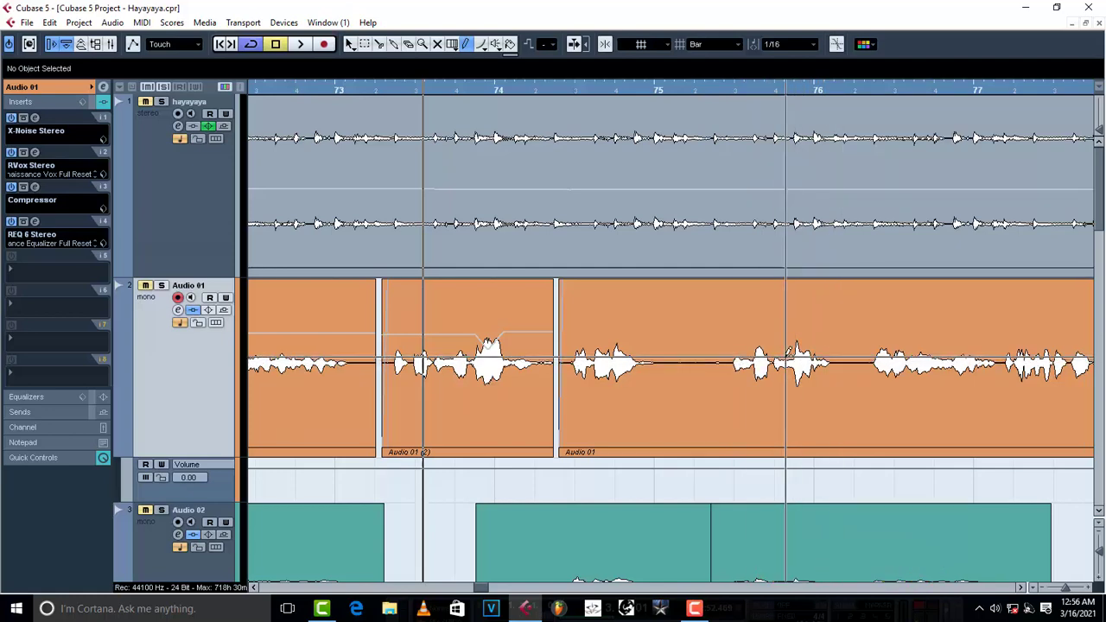
pyautogui.moveTo(826, 281); pyautogui.dragTo(825, 358)
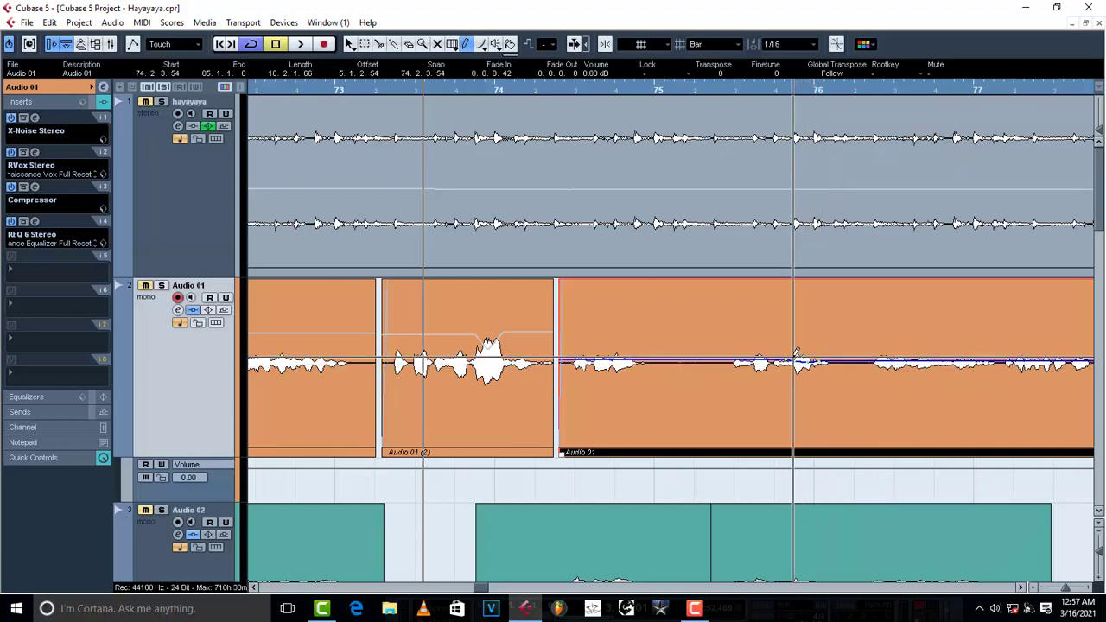
# Step: Draw a volume dip under the loud word, solo Audio 01, and audition it
pyautogui.moveTo(788, 361)
pyautogui.mouseDown()
pyautogui.moveTo(817, 393)
pyautogui.moveTo(824, 379)
pyautogui.mouseUp()
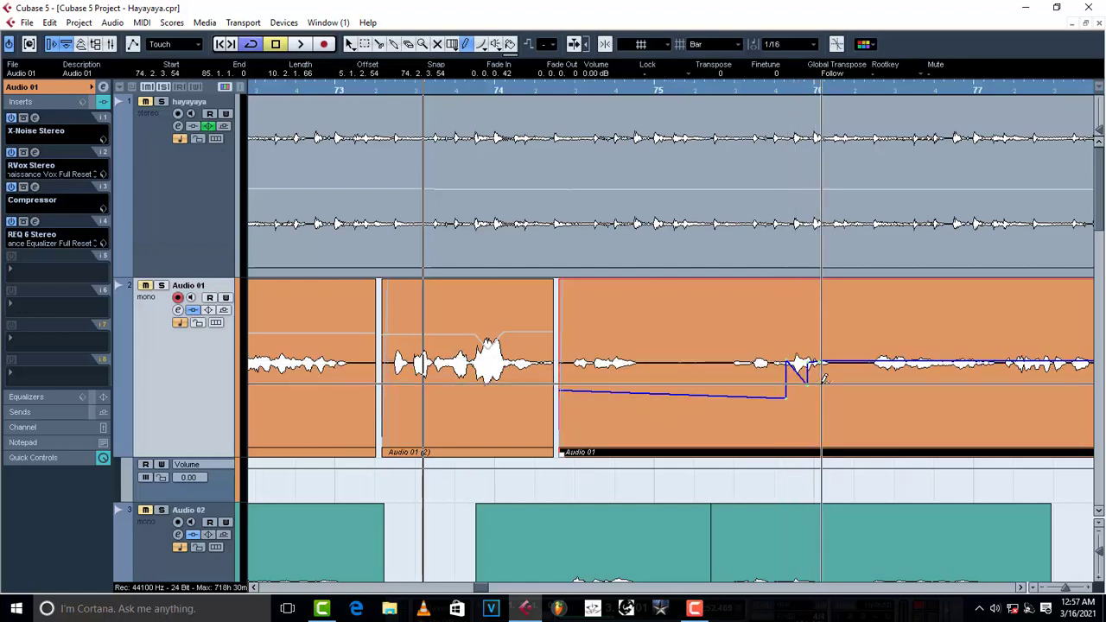
pyautogui.hotkey('ctrl', 'z')
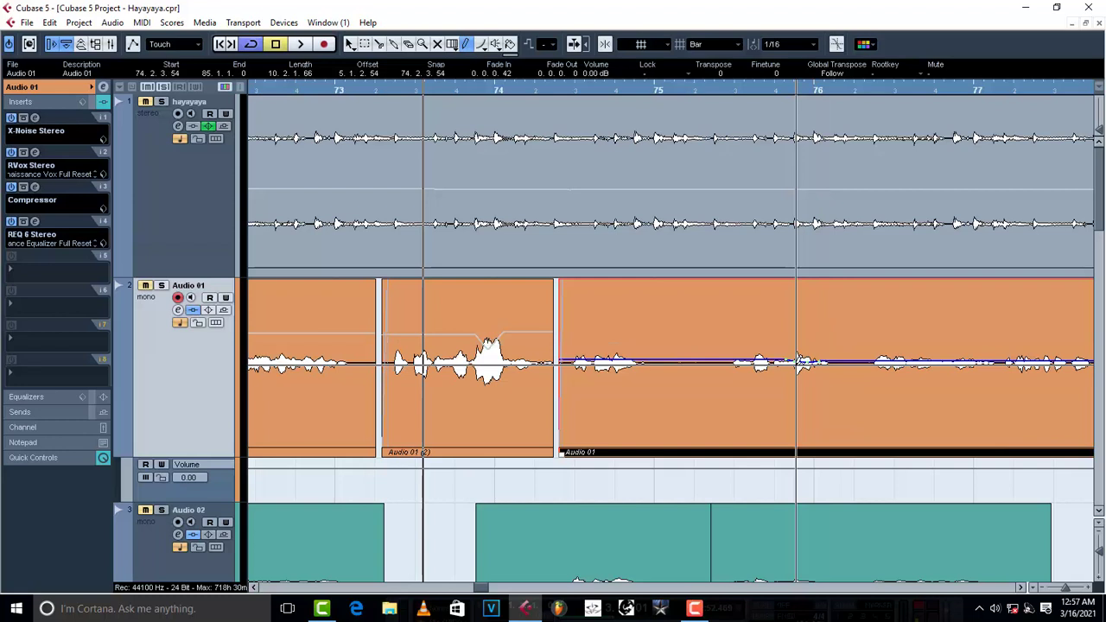
pyautogui.moveTo(796, 362)
pyautogui.mouseDown()
pyautogui.moveTo(797, 391)
pyautogui.moveTo(823, 394)
pyautogui.mouseUp()
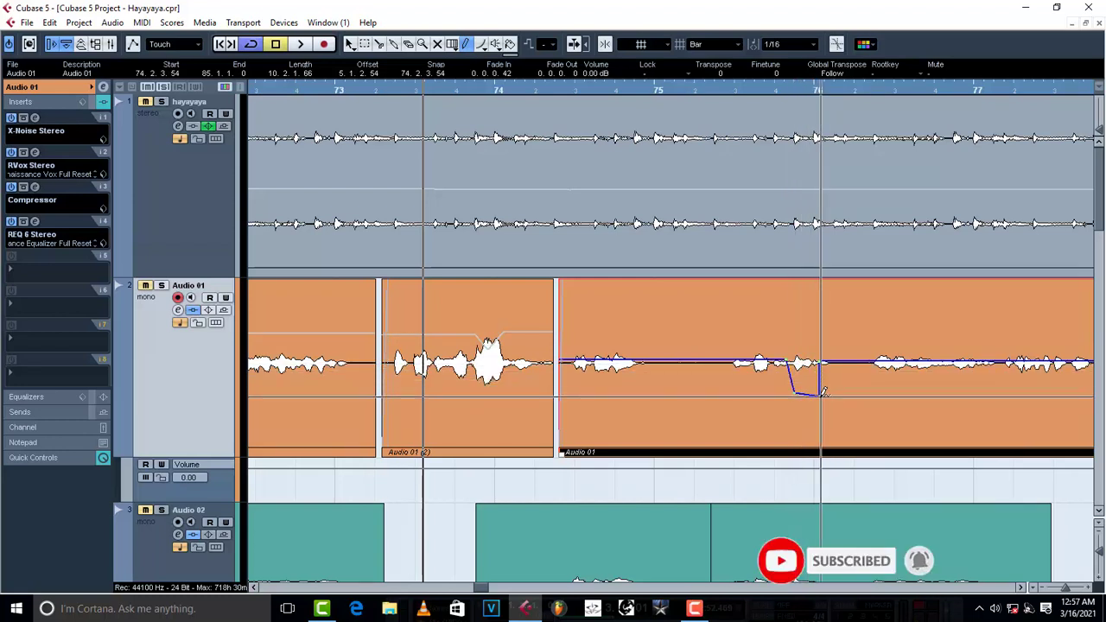
pyautogui.click(161, 286)
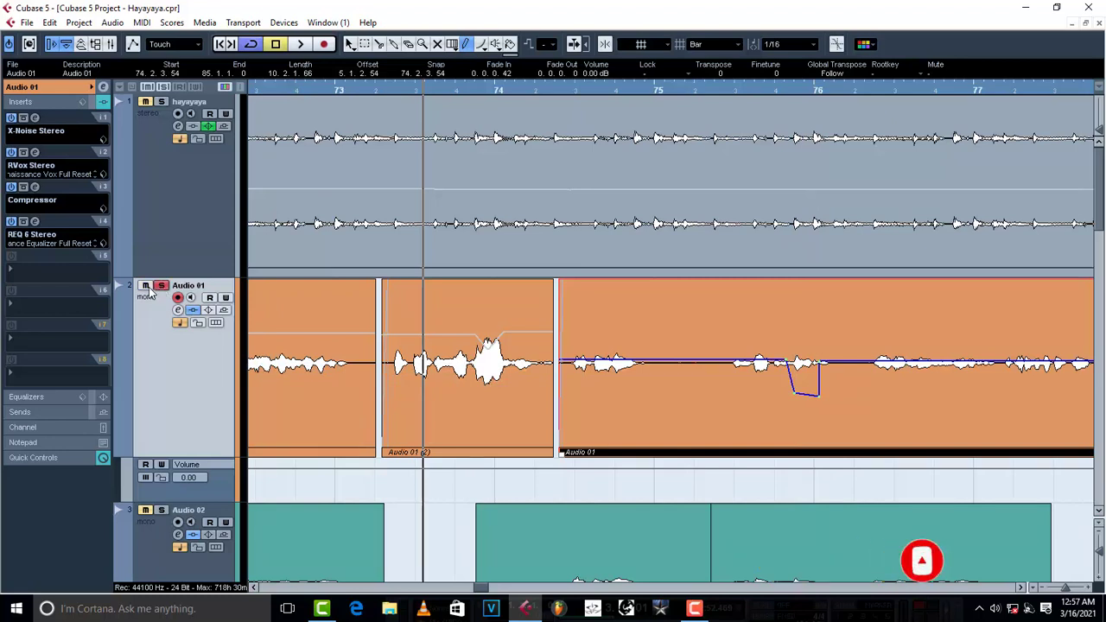
pyautogui.click(707, 90)
pyautogui.press('space')
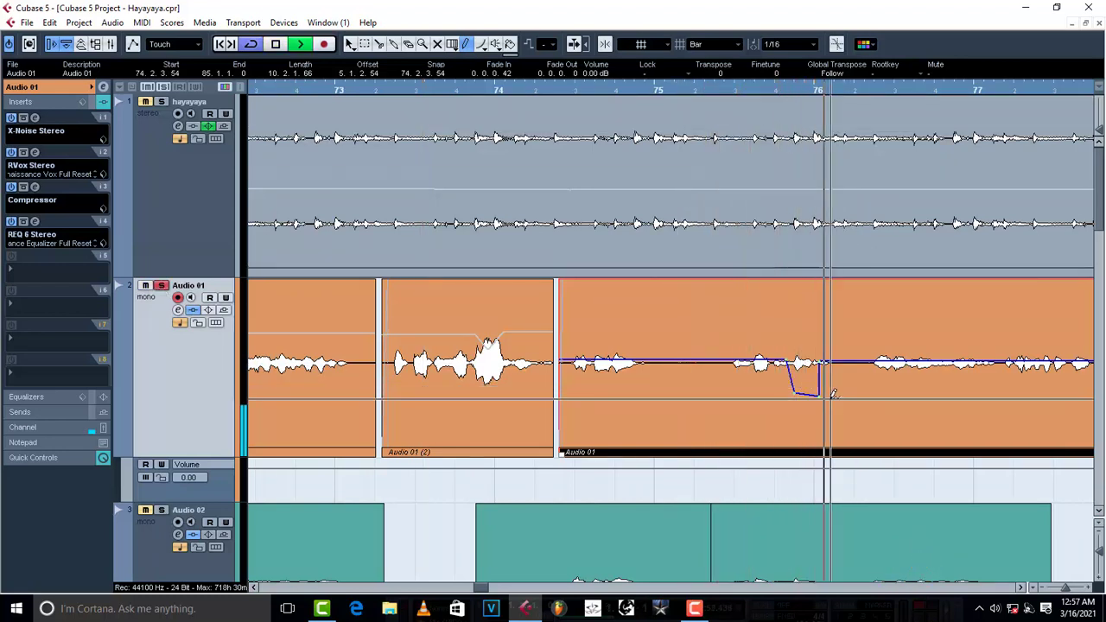
pyautogui.press('space')
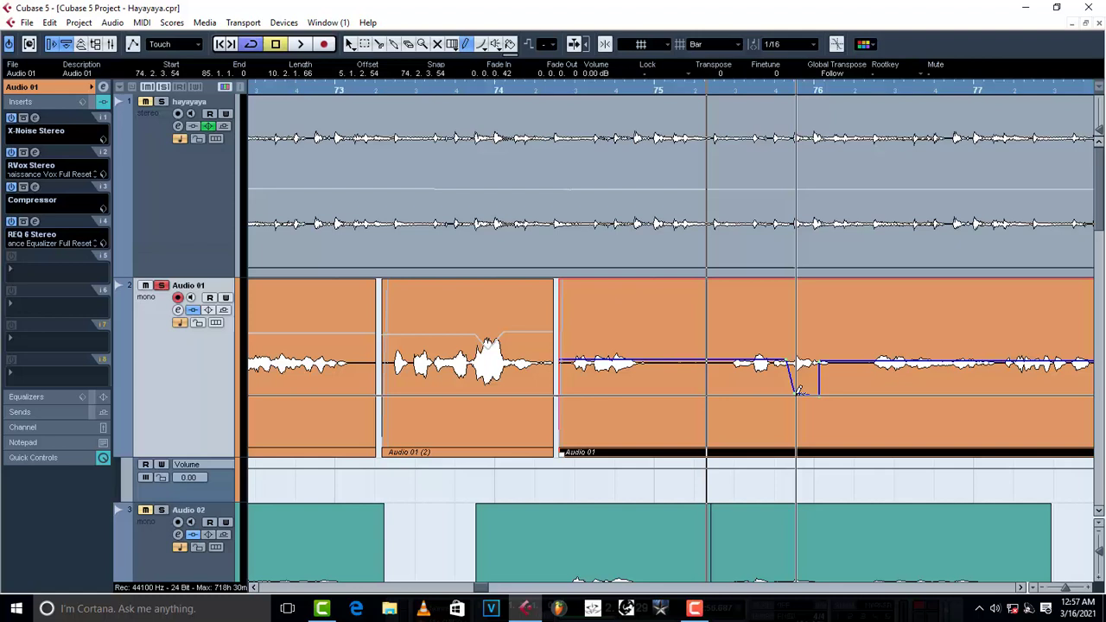
# Step: Raise the dip's envelope points to the track top into a boost before bar 76, then audition
pyautogui.moveTo(799, 390); pyautogui.dragTo(789, 306)
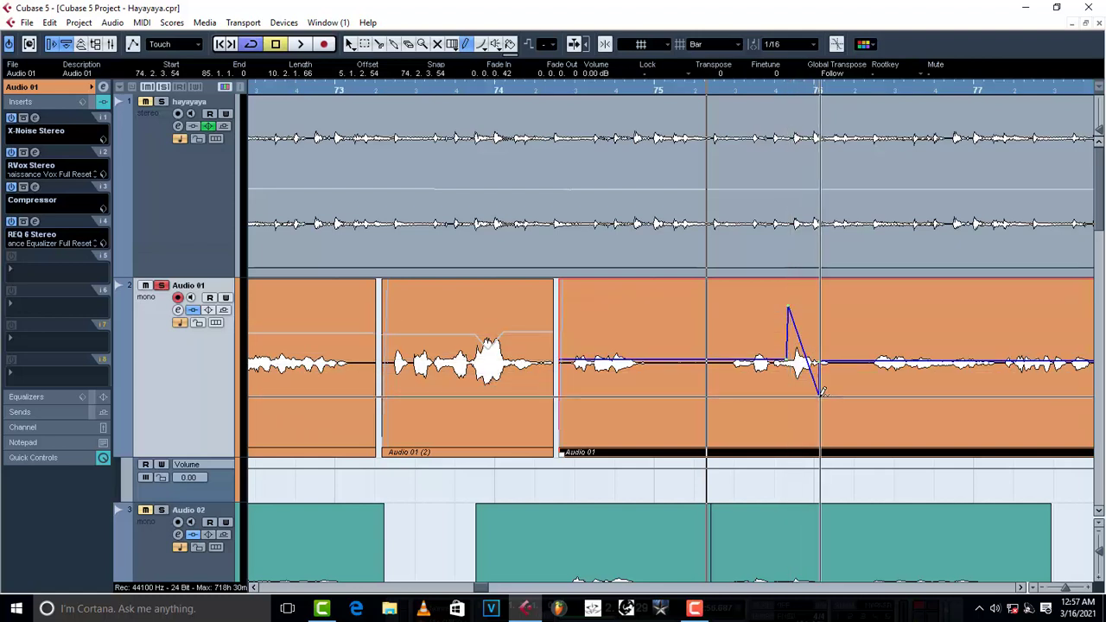
pyautogui.moveTo(816, 393); pyautogui.dragTo(817, 275)
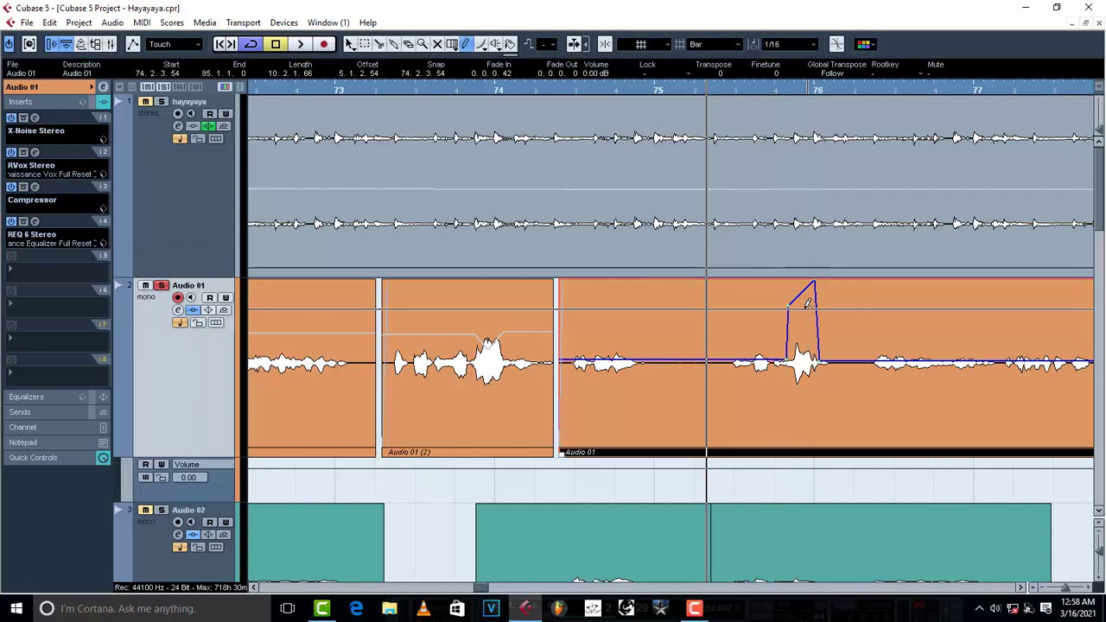
pyautogui.moveTo(792, 300); pyautogui.dragTo(788, 281)
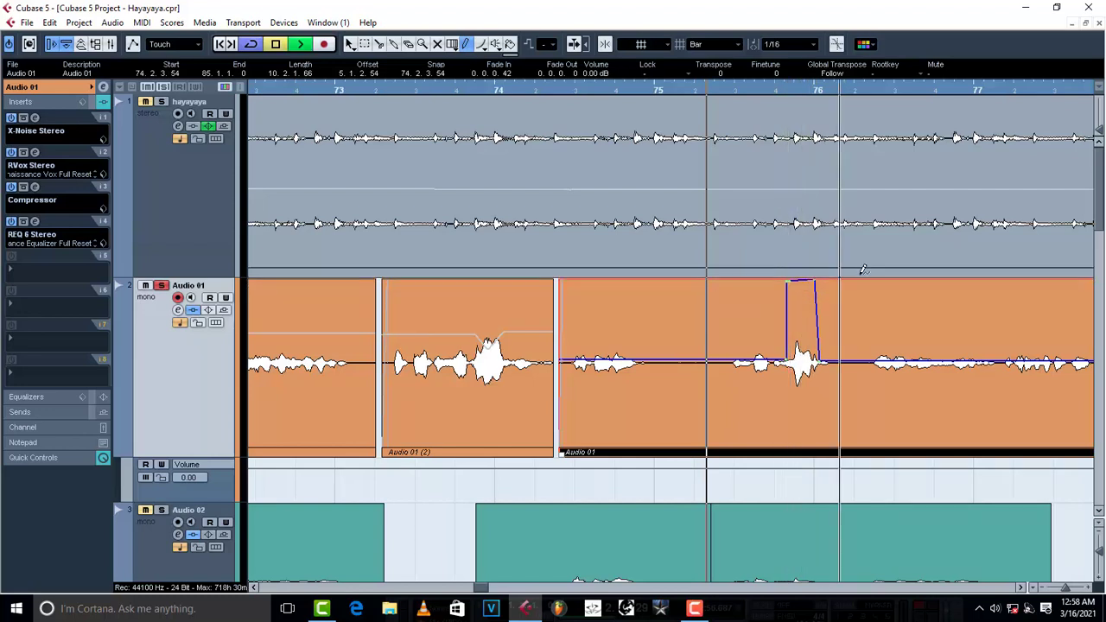
pyautogui.press('space')
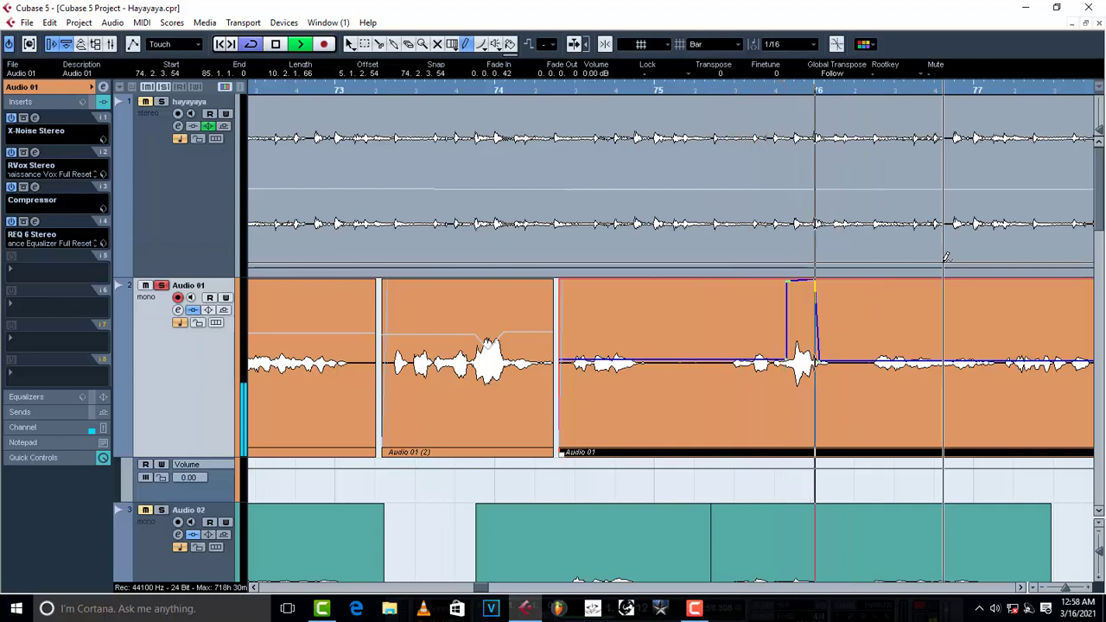
pyautogui.press('space')
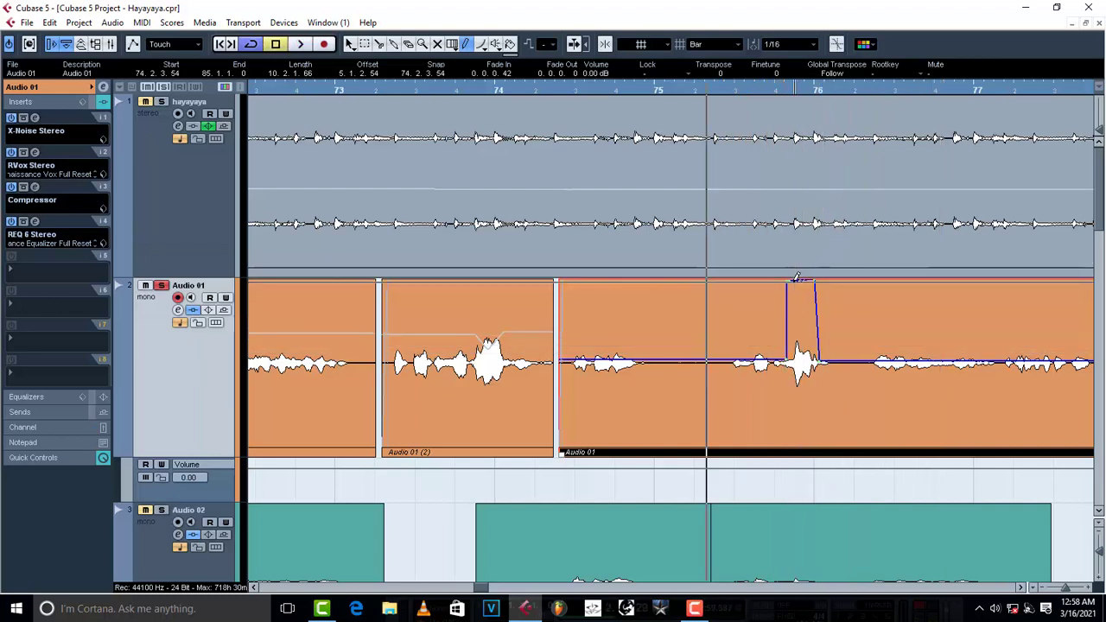
pyautogui.press('space')
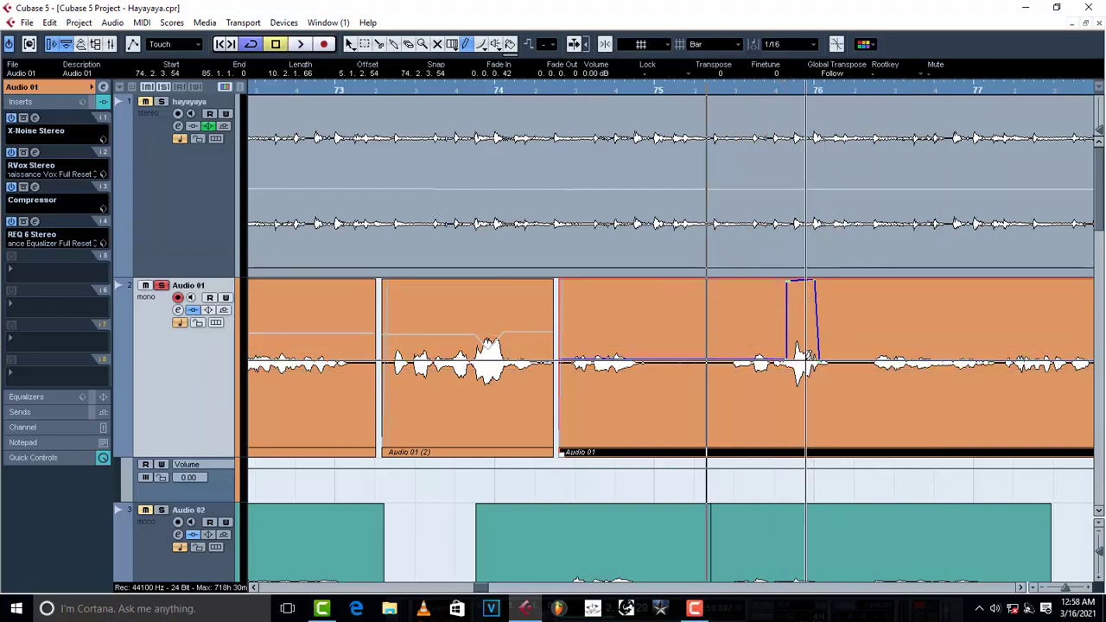
# Step: Reshape the envelope into dips around bar 76 and a small bump near bar 77
pyautogui.moveTo(804, 370); pyautogui.dragTo(817, 326)
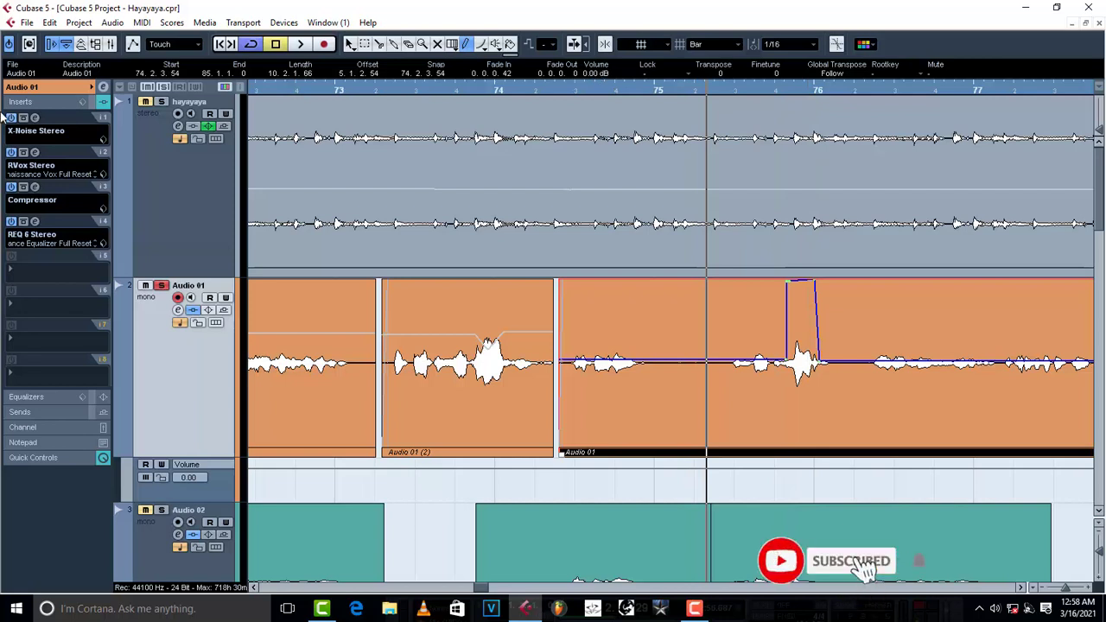
pyautogui.click(32, 88)
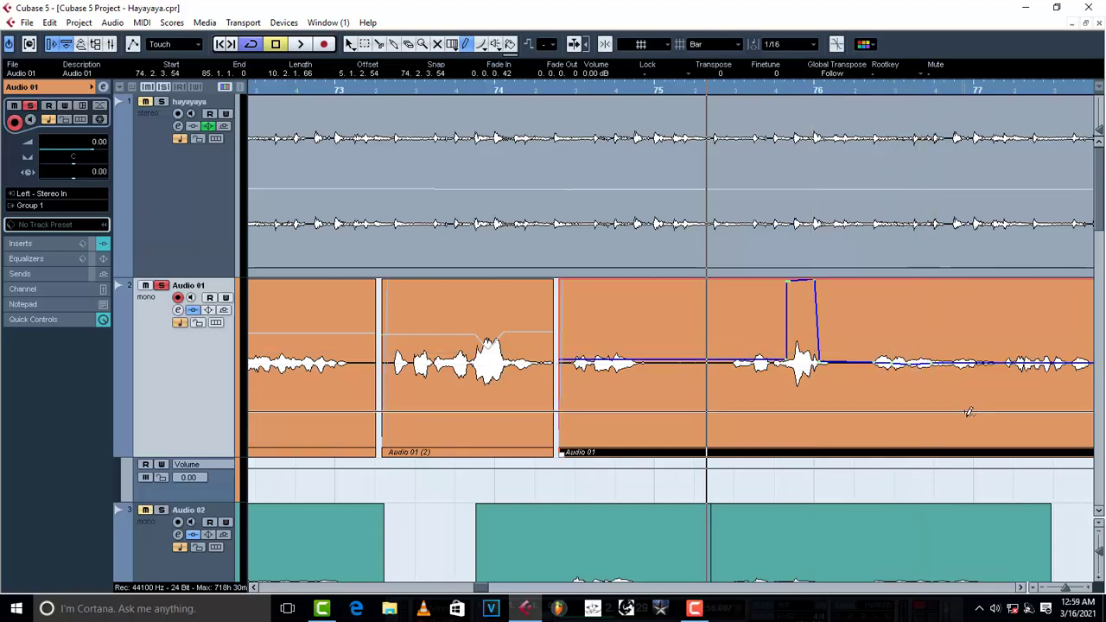
pyautogui.moveTo(902, 362)
pyautogui.mouseDown()
pyautogui.moveTo(911, 314)
pyautogui.moveTo(923, 378)
pyautogui.moveTo(936, 383)
pyautogui.mouseUp()
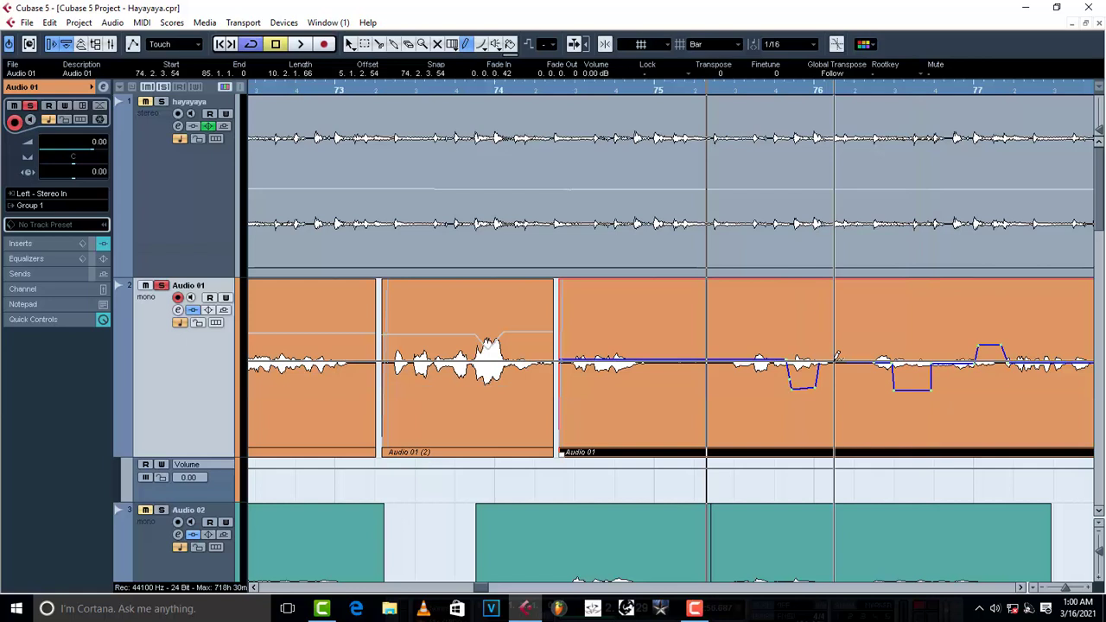
# Step: Give the Audio 01 (2) event a volume envelope dipping deeply just before bar 74
pyautogui.click(464, 332)
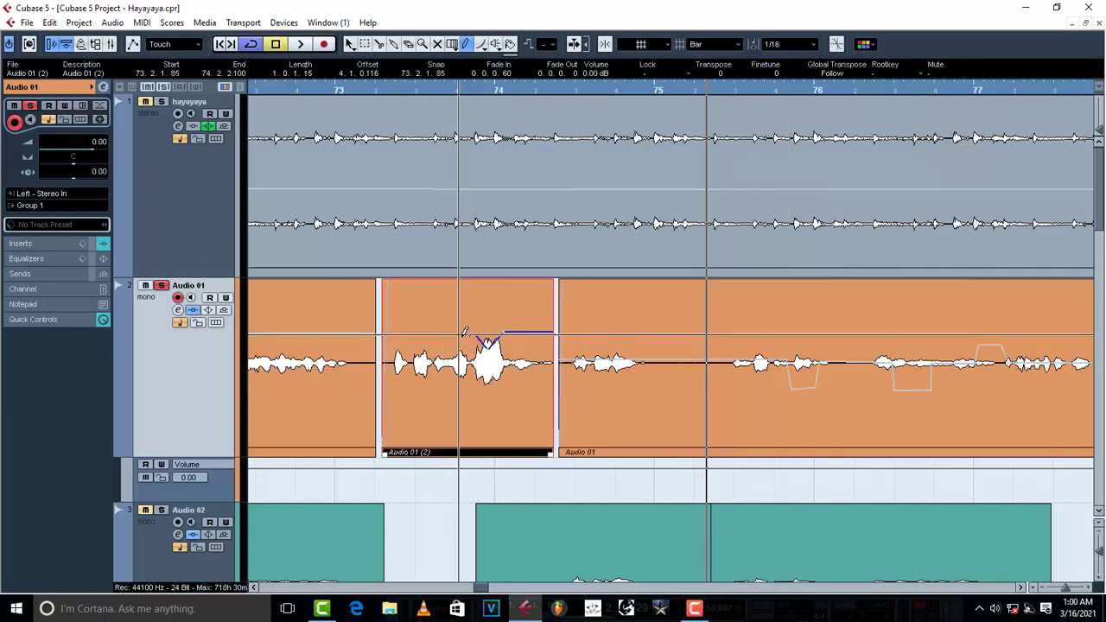
pyautogui.moveTo(464, 331)
pyautogui.mouseDown()
pyautogui.moveTo(499, 343)
pyautogui.moveTo(488, 344)
pyautogui.mouseUp()
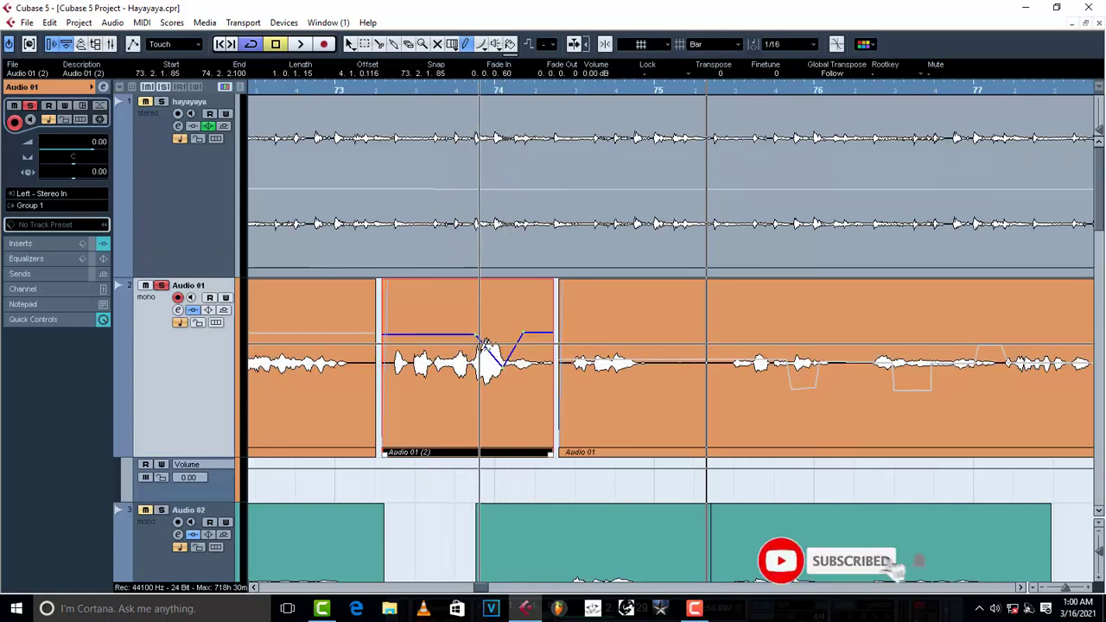
pyautogui.moveTo(486, 344)
pyautogui.mouseDown()
pyautogui.moveTo(479, 354)
pyautogui.moveTo(468, 332)
pyautogui.mouseUp()
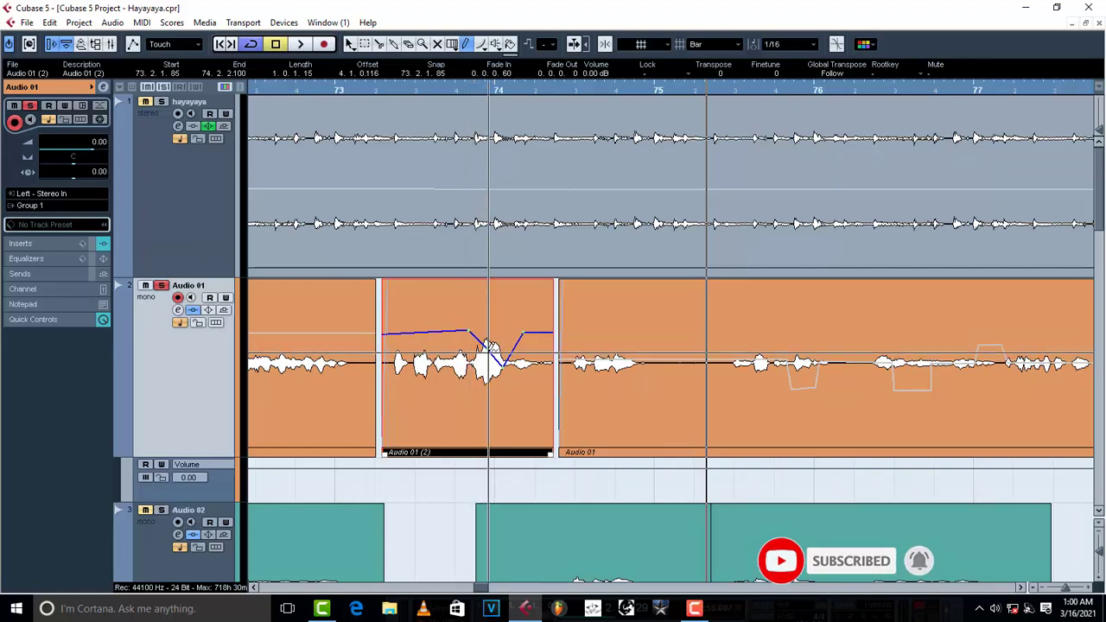
pyautogui.moveTo(468, 332)
pyautogui.mouseDown()
pyautogui.moveTo(482, 386)
pyautogui.moveTo(496, 391)
pyautogui.mouseUp()
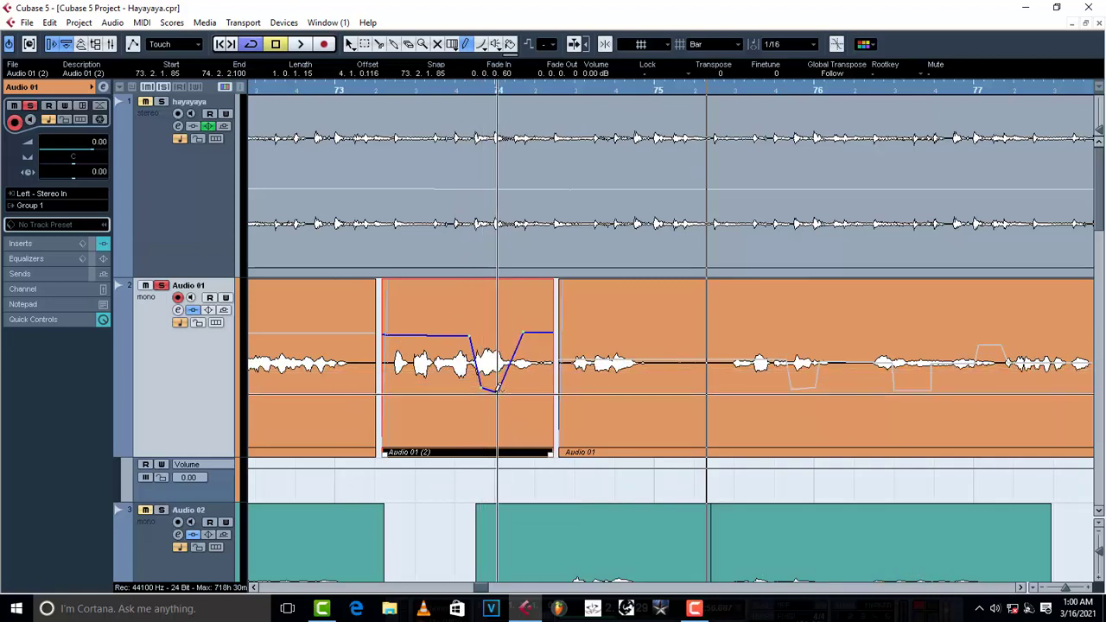
pyautogui.moveTo(525, 332); pyautogui.dragTo(516, 331)
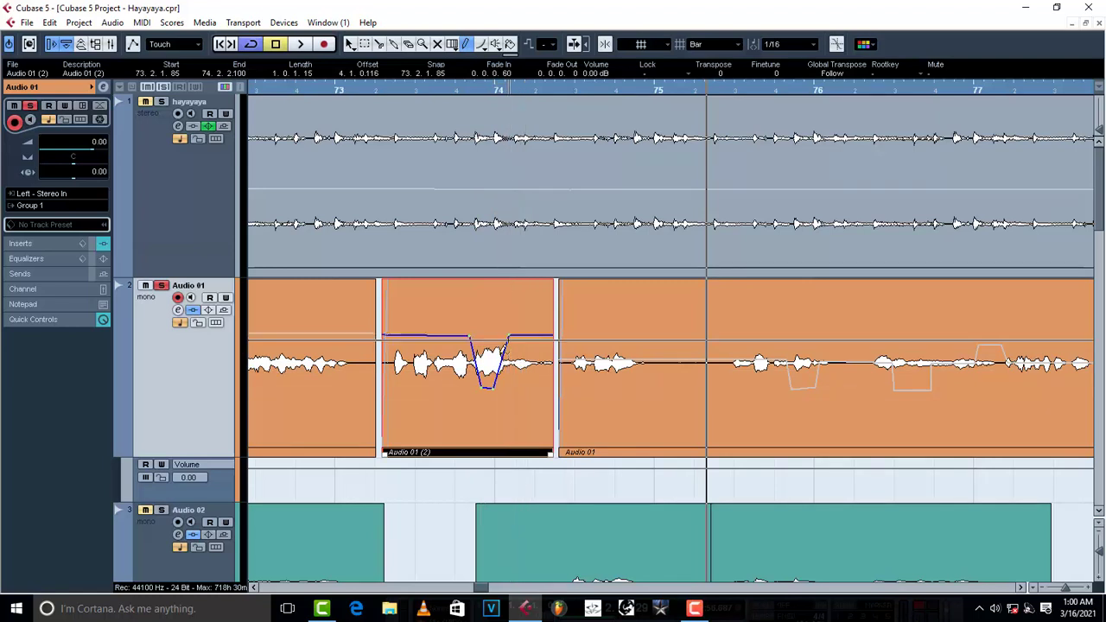
pyautogui.click(509, 389)
pyautogui.moveTo(509, 389); pyautogui.dragTo(474, 395)
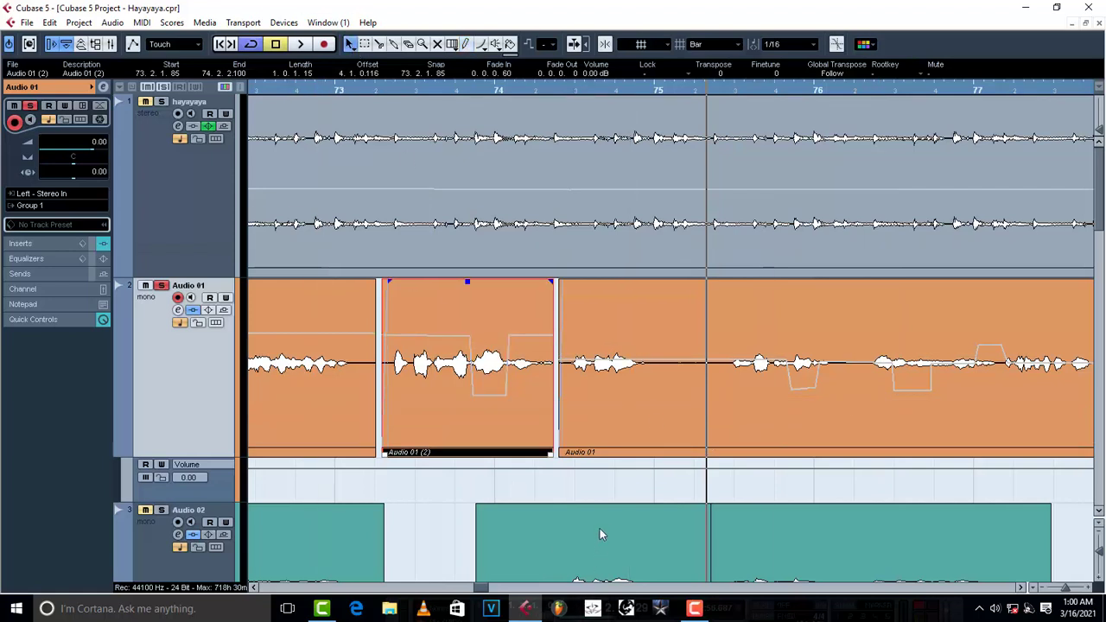
pyautogui.click(613, 493)
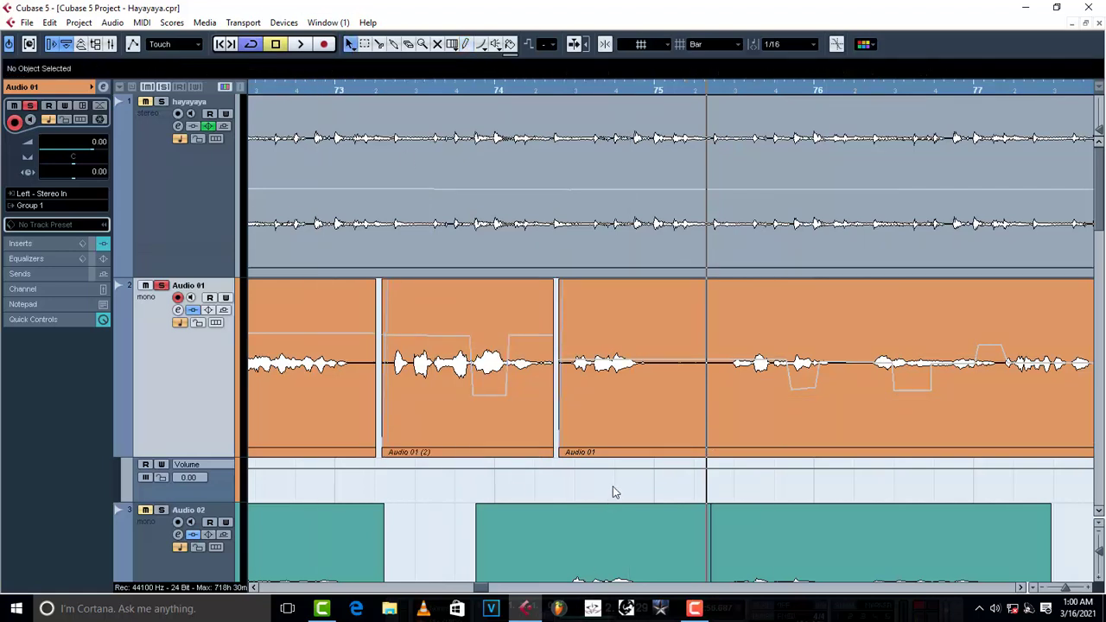